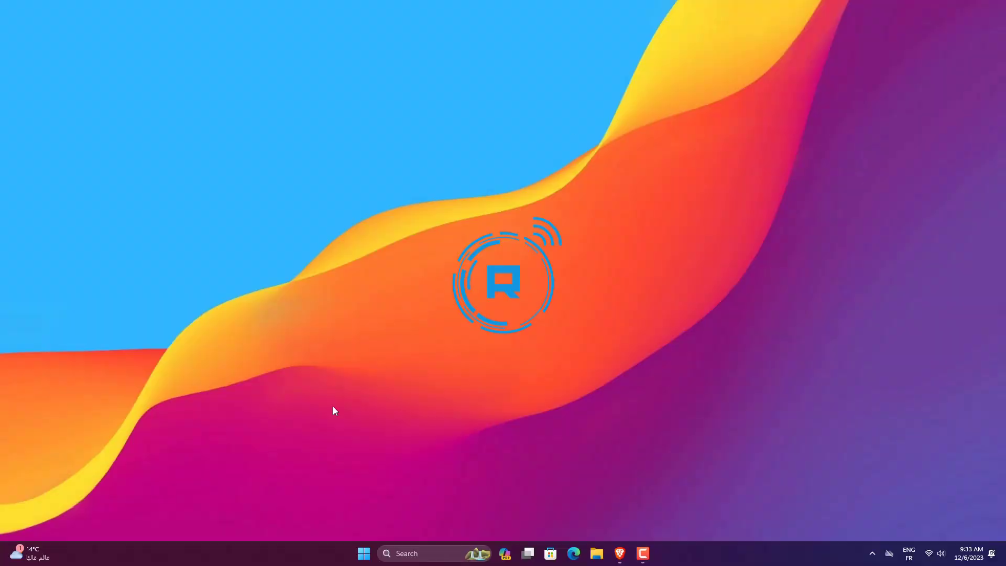
Search Windows for 'terminal' and run Windows Terminal as administrator
{"action": "right_click", "coordinate": [363, 556]}
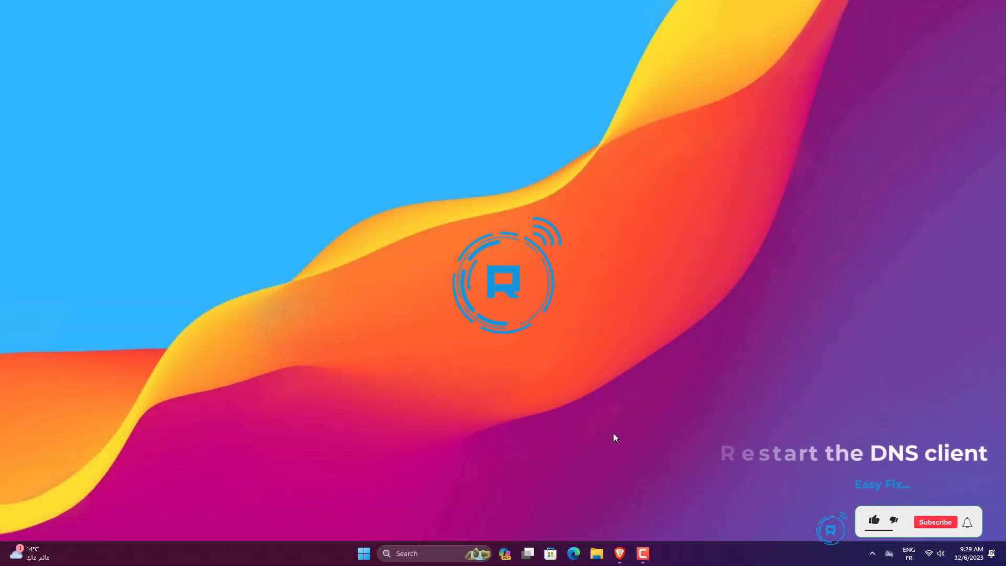
{"action": "left_click", "coordinate": [444, 553]}
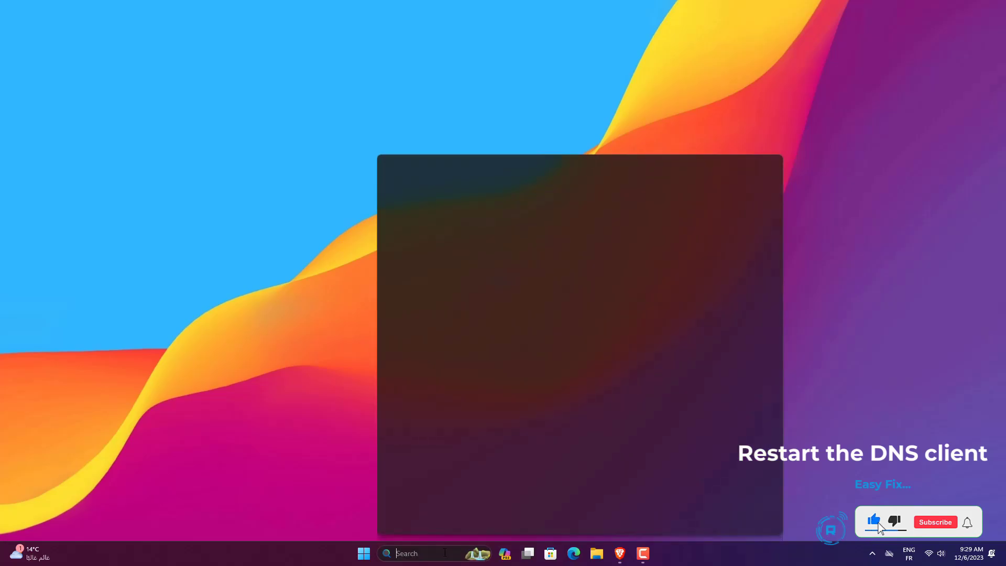
{"action": "type", "text": "terminall"}
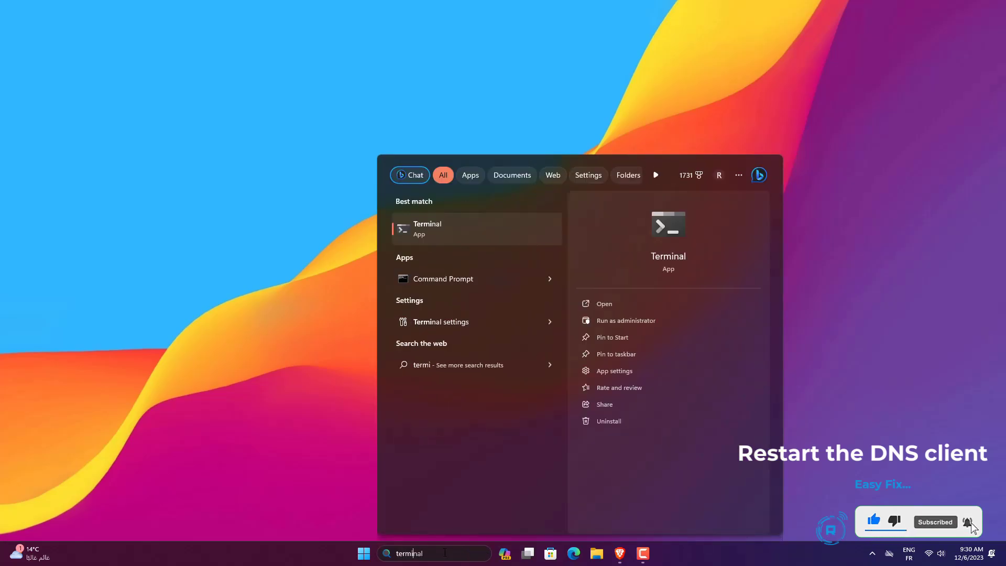
{"action": "key", "text": "BackSpace"}
{"action": "key", "text": "BackSpace"}
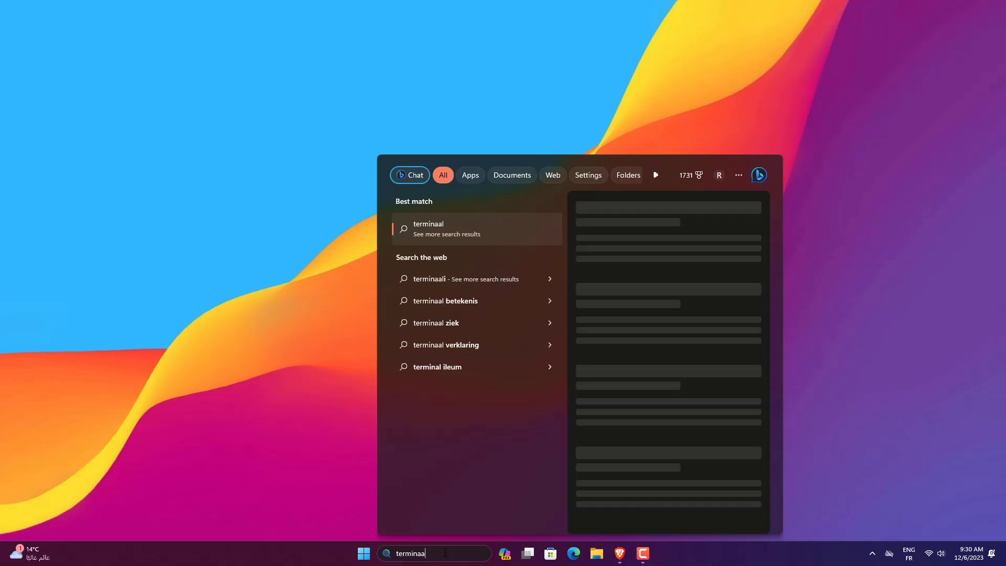
{"action": "key", "text": "BackSpace"}
{"action": "key", "text": "BackSpace"}
{"action": "type", "text": "l"}
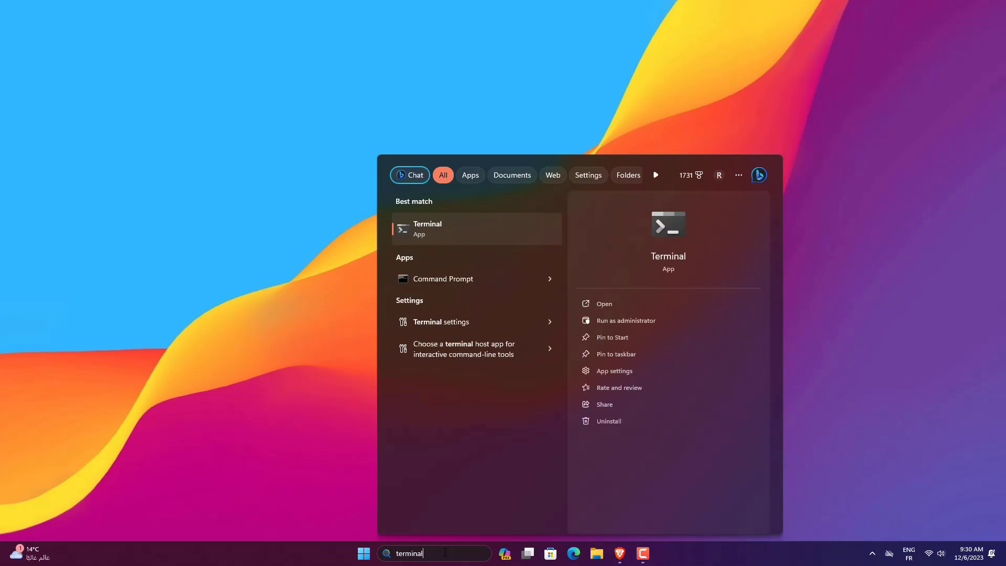
{"action": "right_click", "coordinate": [467, 239]}
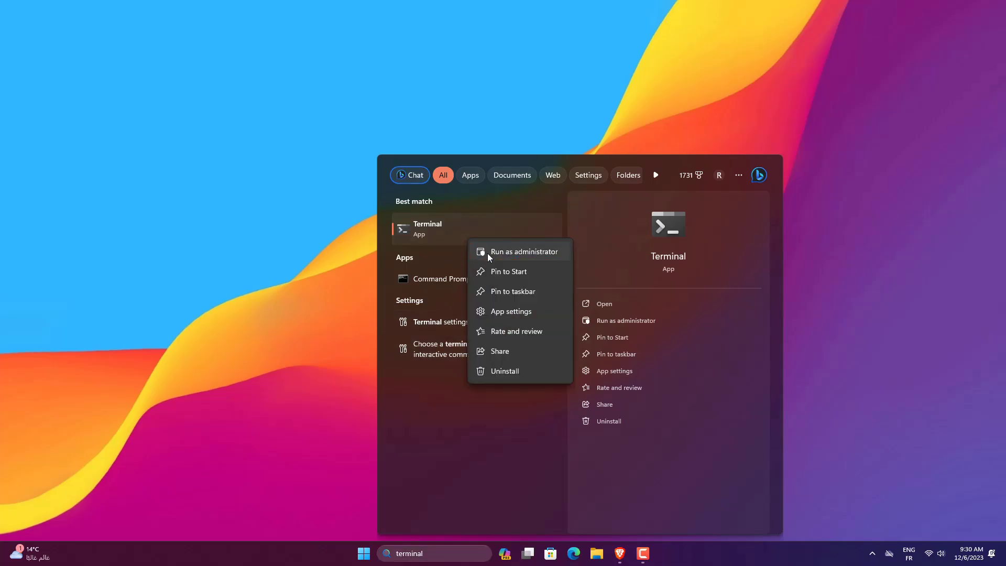
{"action": "left_click", "coordinate": [488, 252]}
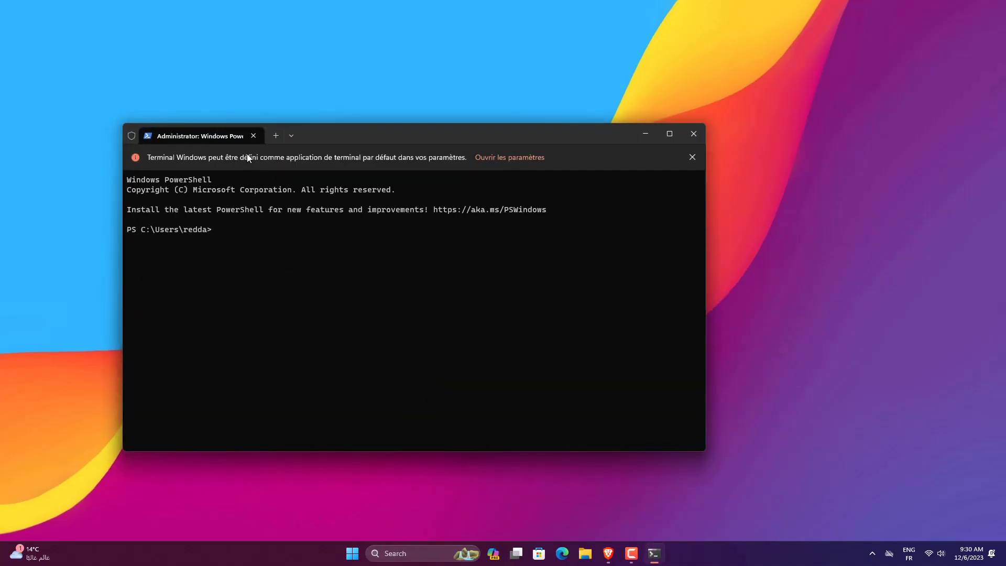
In a new Command Prompt tab, run net stop dnscache and net start dnscache
{"action": "left_click", "coordinate": [288, 136]}
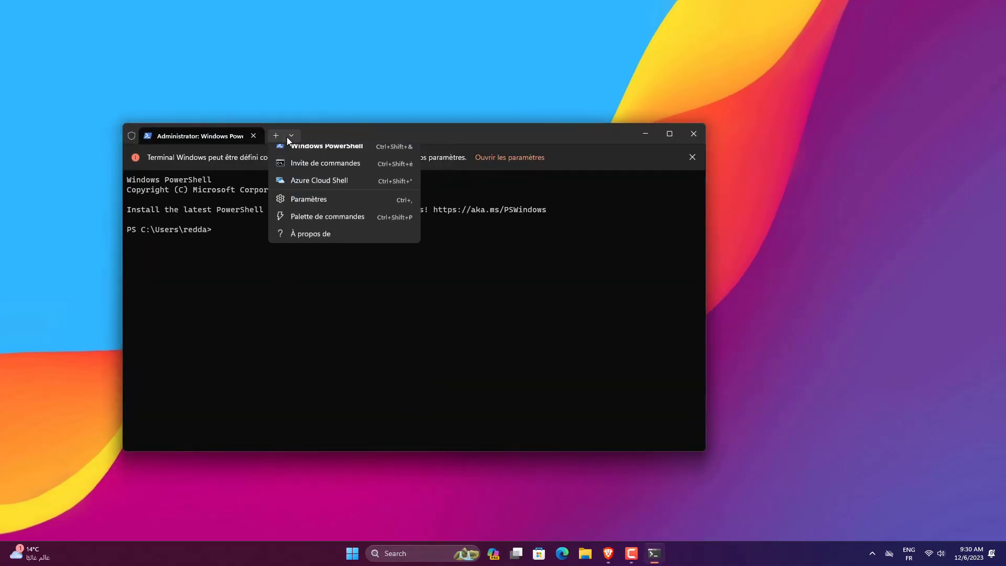
{"action": "left_click", "coordinate": [295, 176]}
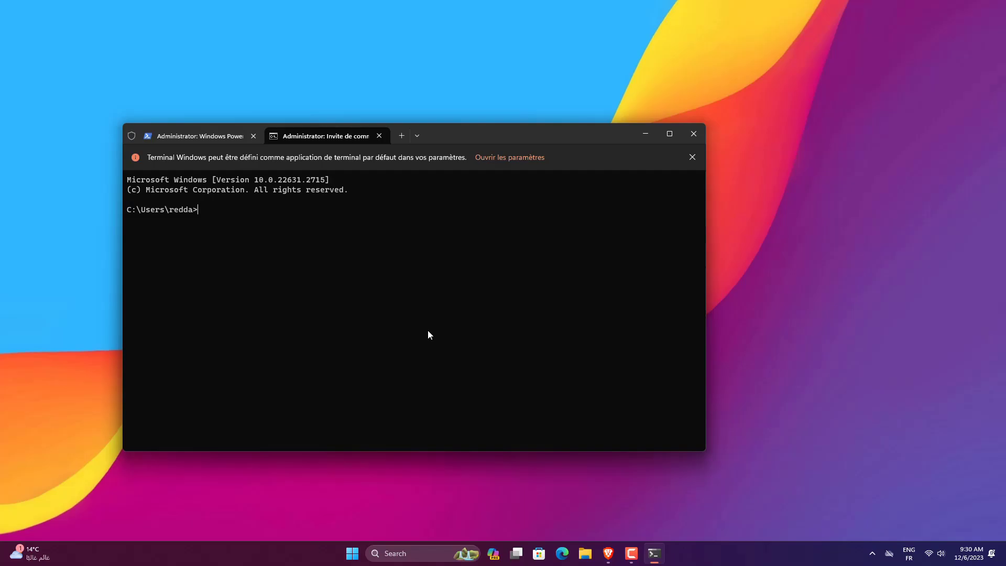
{"action": "type", "text": "net stop dnscache"}
{"action": "key", "text": "Return"}
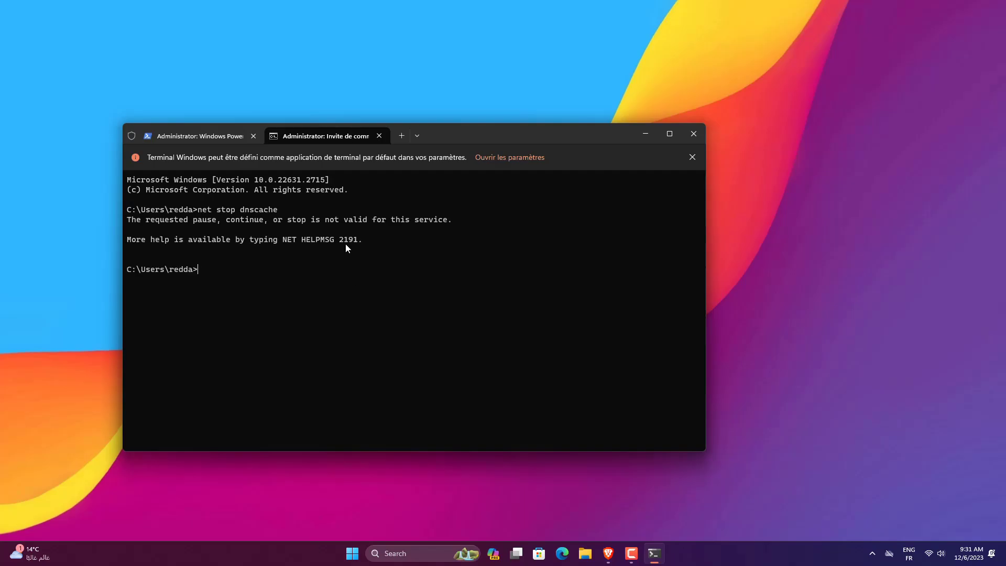
{"action": "type", "text": "net start dnscache"}
{"action": "key", "text": "Return"}
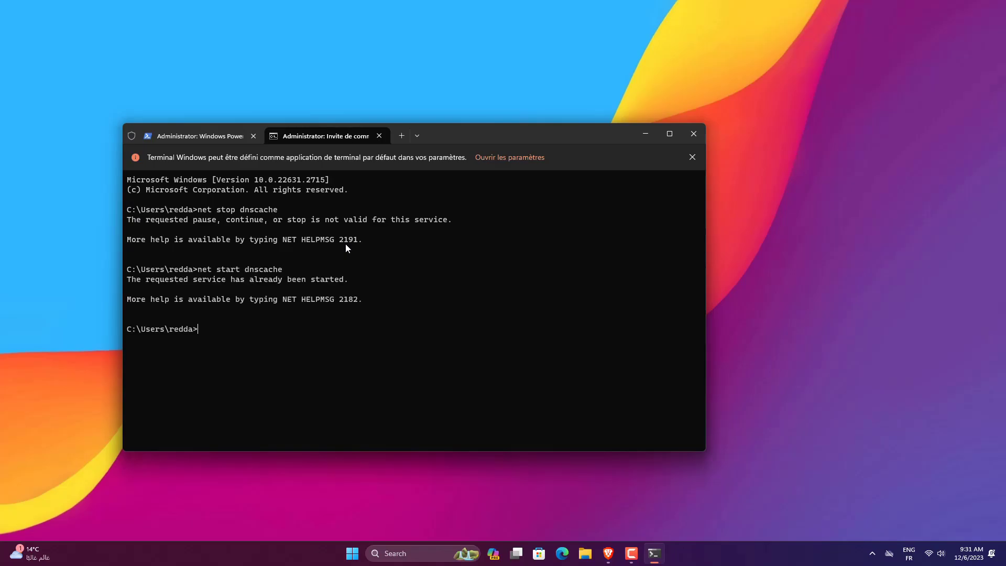
Flush the DNS cache with ipconfig /flushdns and close all terminal tabs
{"action": "type", "text": "ipconfig /flushdns"}
{"action": "key", "text": "Return"}
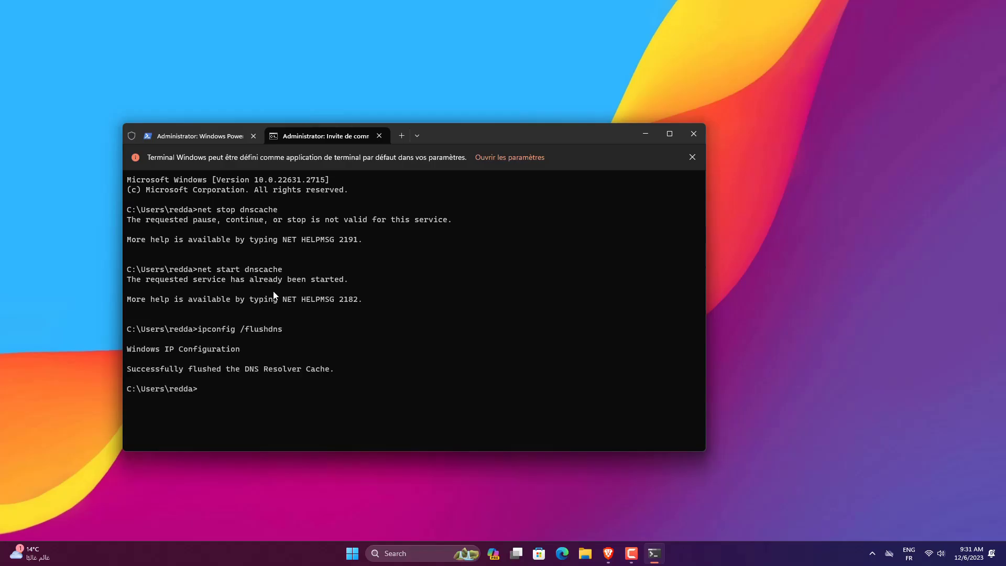
{"action": "left_click", "coordinate": [690, 134]}
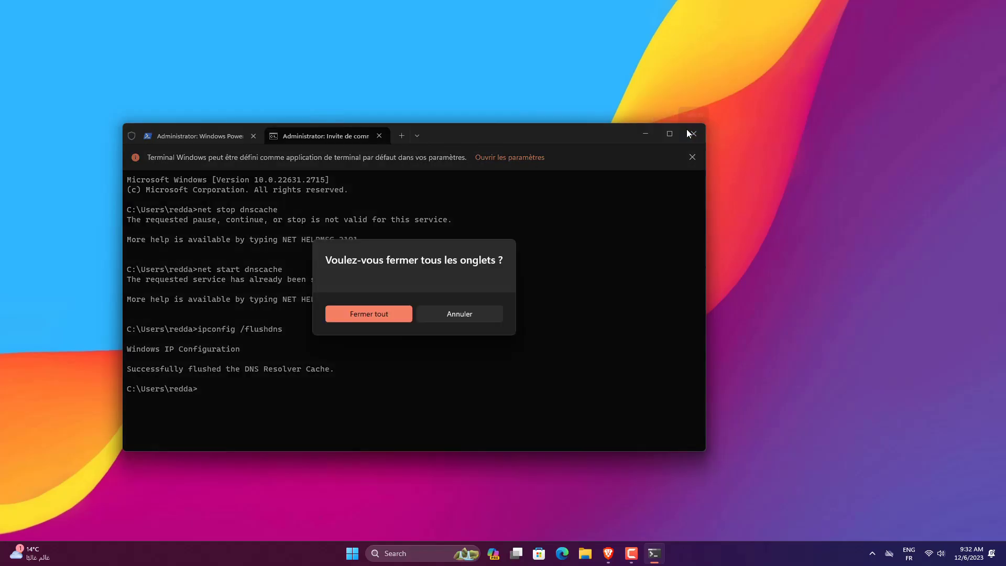
{"action": "left_click", "coordinate": [370, 312]}
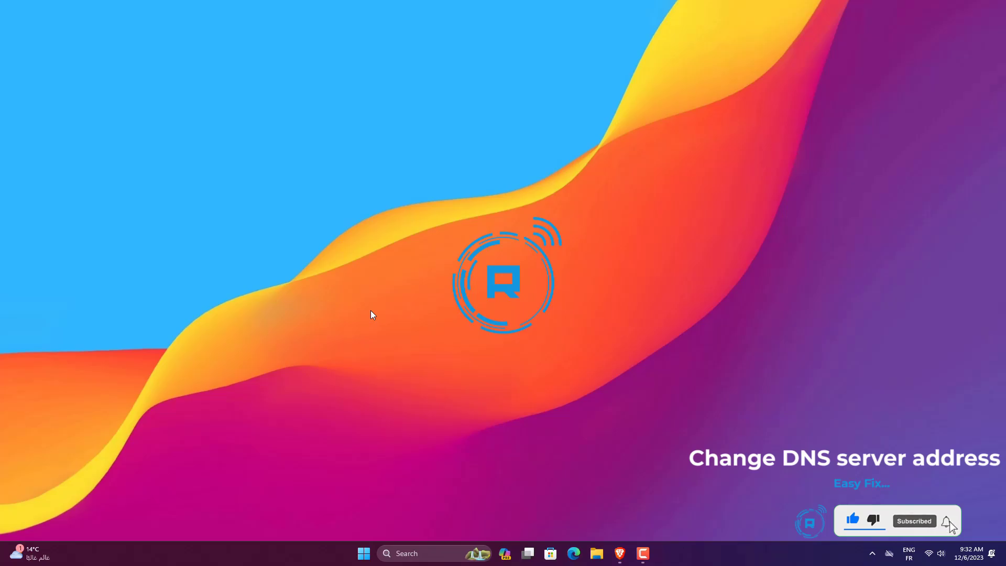
Run ncpa.cpl from the Run dialog to show Network Connections
{"action": "key", "text": "super+r"}
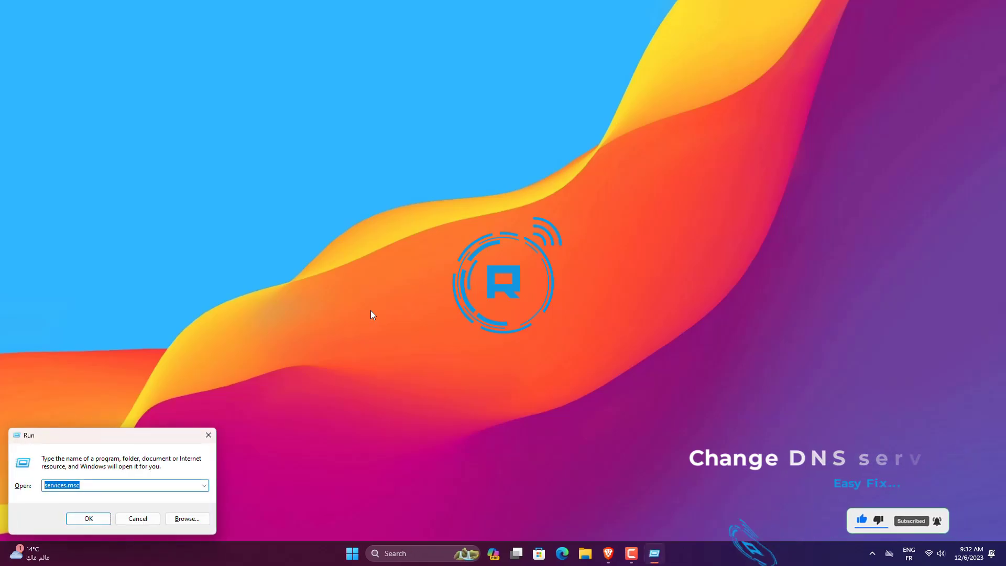
{"action": "type", "text": "ncpa.cpl"}
{"action": "key", "text": "Return"}
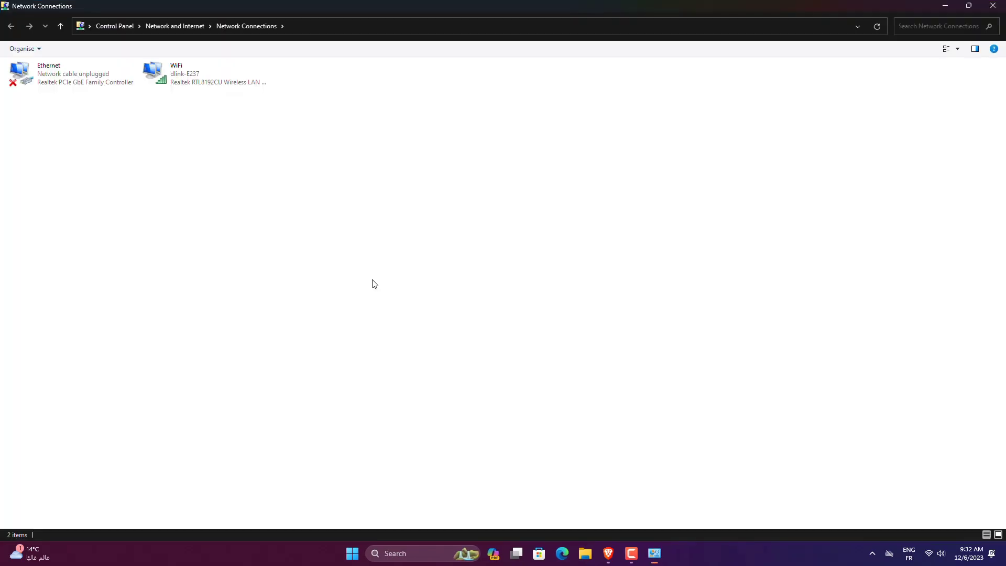
Open the Internet Protocol Version 4 (TCP/IPv4) properties of the WiFi adapter
{"action": "left_click", "coordinate": [220, 82]}
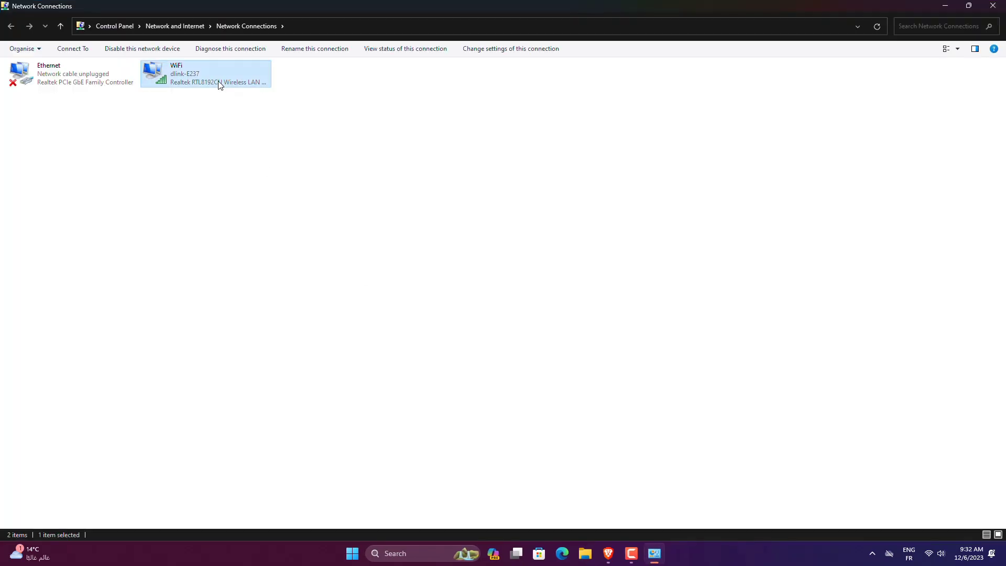
{"action": "right_click", "coordinate": [220, 82]}
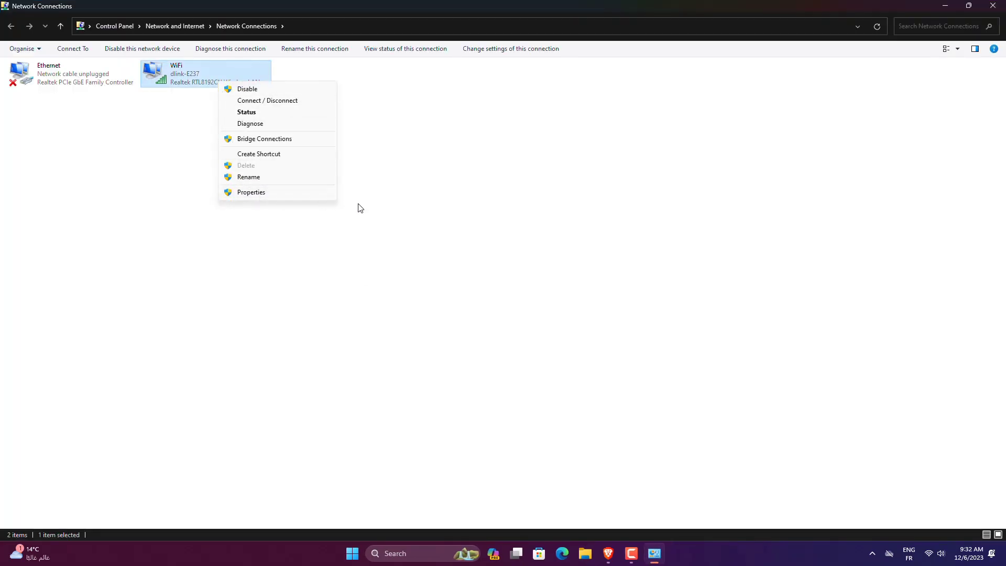
{"action": "left_click", "coordinate": [328, 194]}
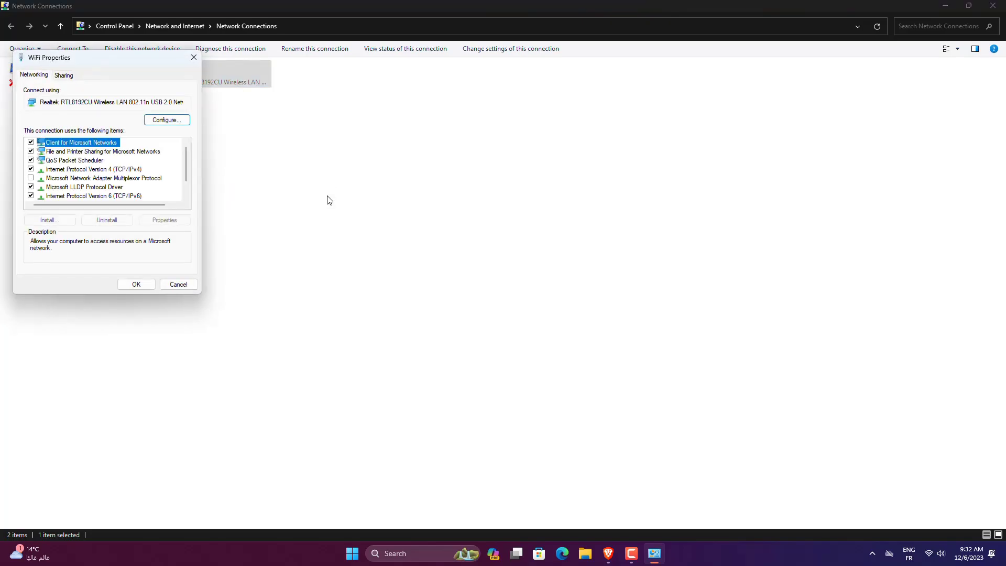
{"action": "left_click", "coordinate": [95, 169]}
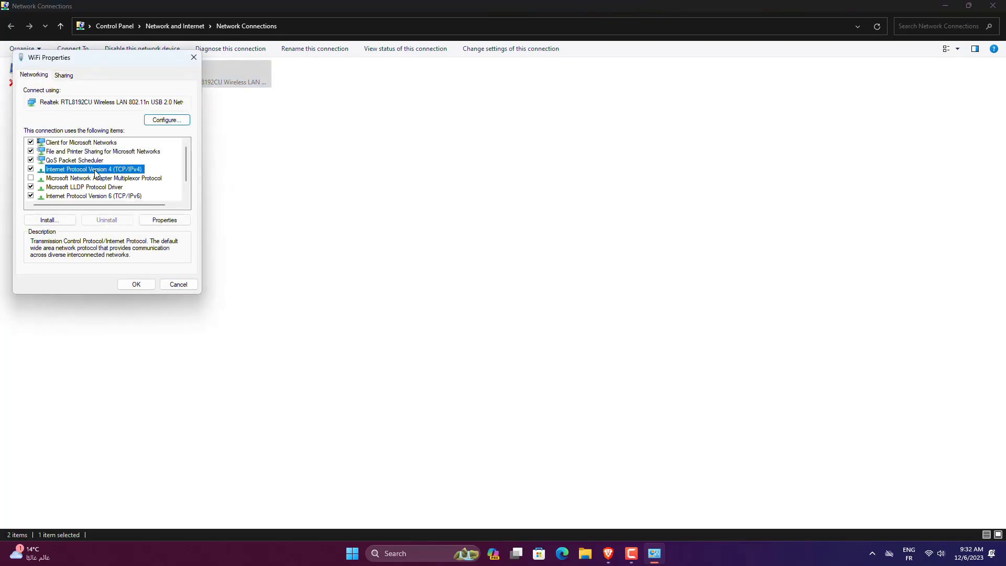
{"action": "double_click", "coordinate": [109, 170]}
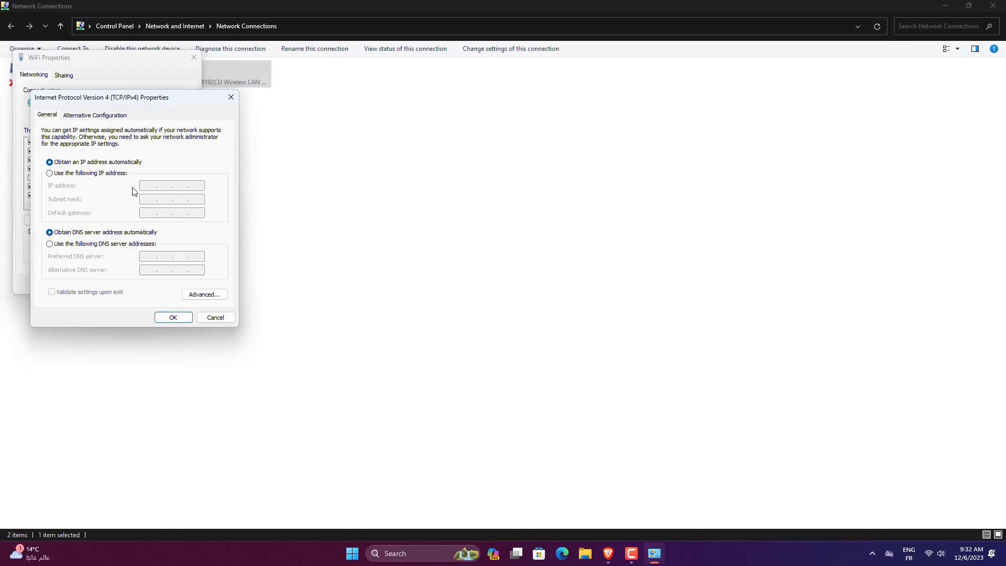
Use DNS servers 8.8.8.8 and 8.8.4.4, then close all the network windows
{"action": "left_click", "coordinate": [64, 247]}
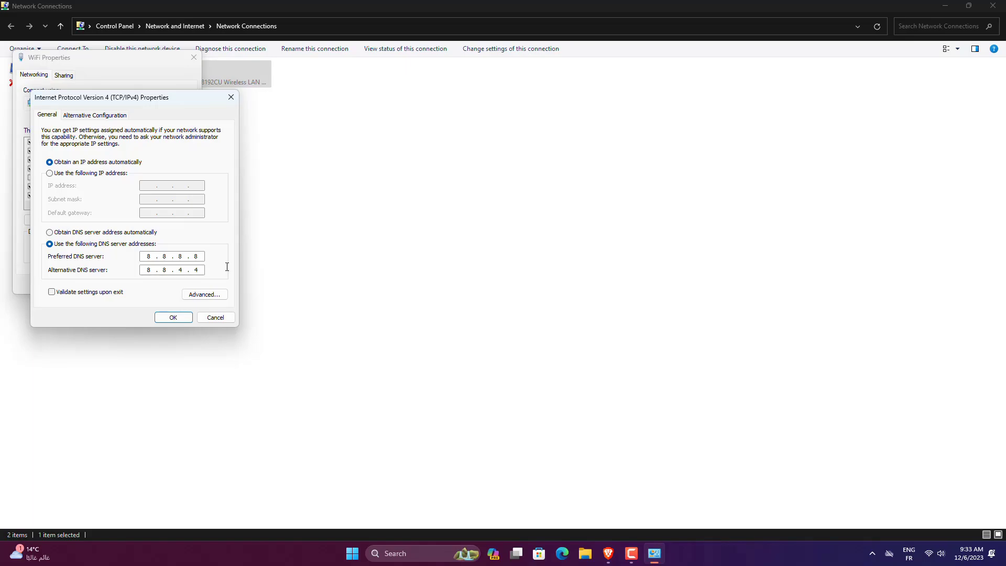
{"action": "left_click", "coordinate": [230, 97]}
{"action": "left_click", "coordinate": [193, 58]}
{"action": "left_click", "coordinate": [993, 5]}
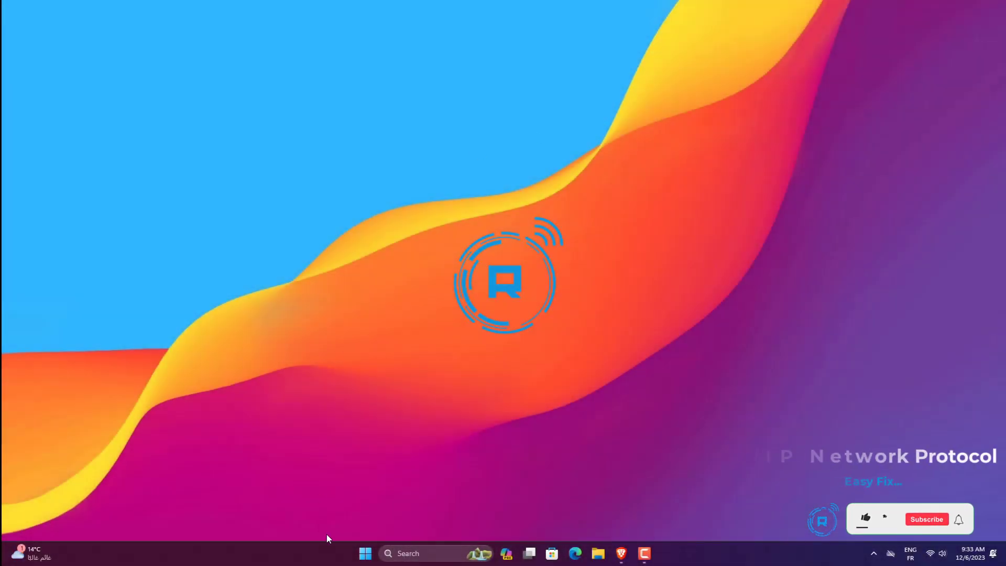
Launch Terminal (Admin) from the Start quick menu and open a Command Prompt tab
{"action": "right_click", "coordinate": [363, 555]}
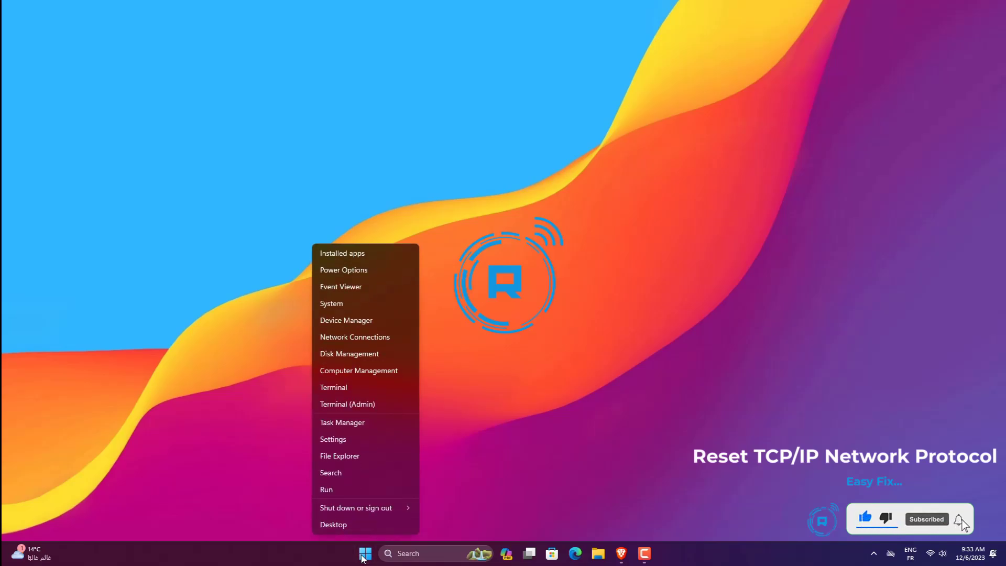
{"action": "left_click", "coordinate": [383, 410]}
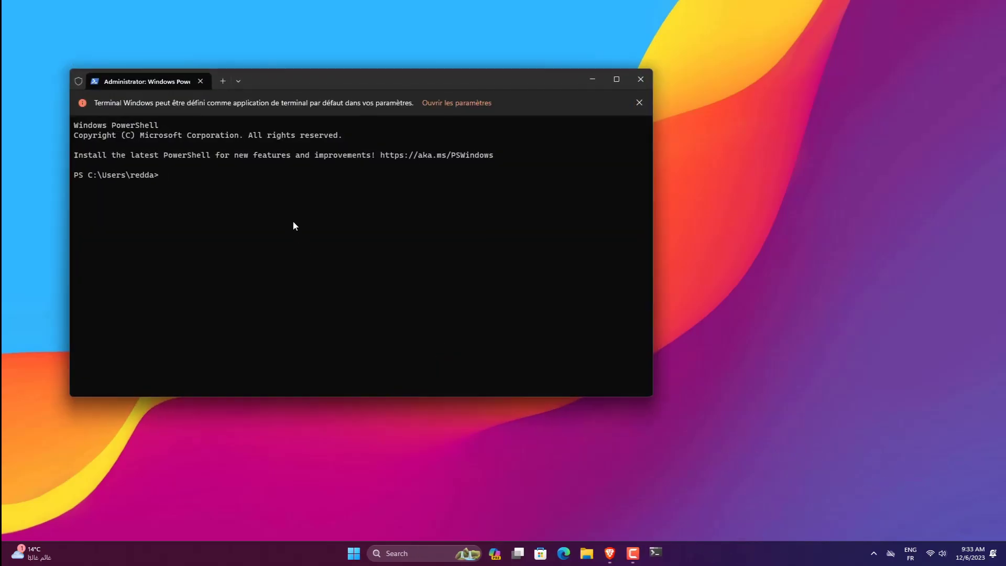
{"action": "left_click", "coordinate": [237, 86]}
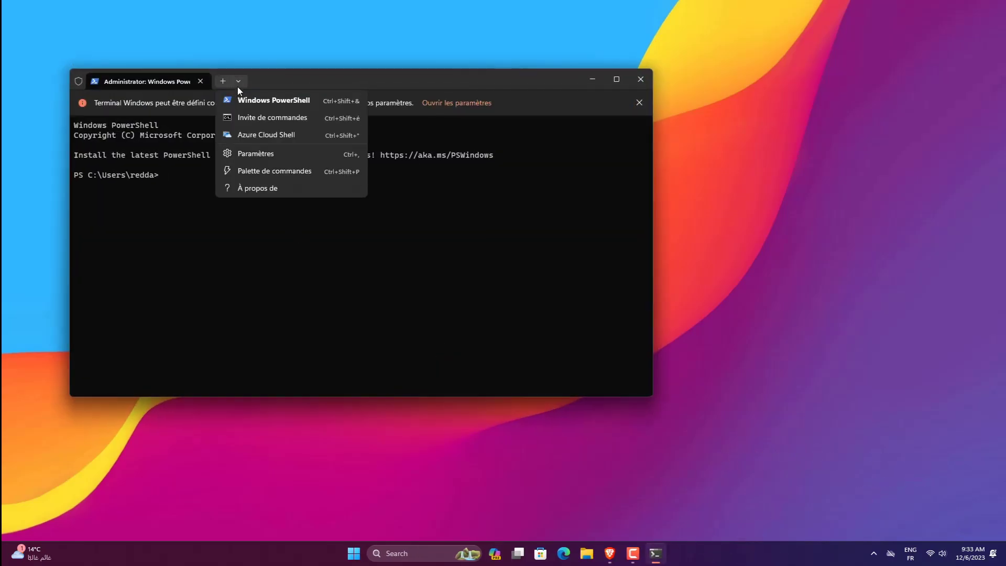
{"action": "left_click", "coordinate": [245, 122]}
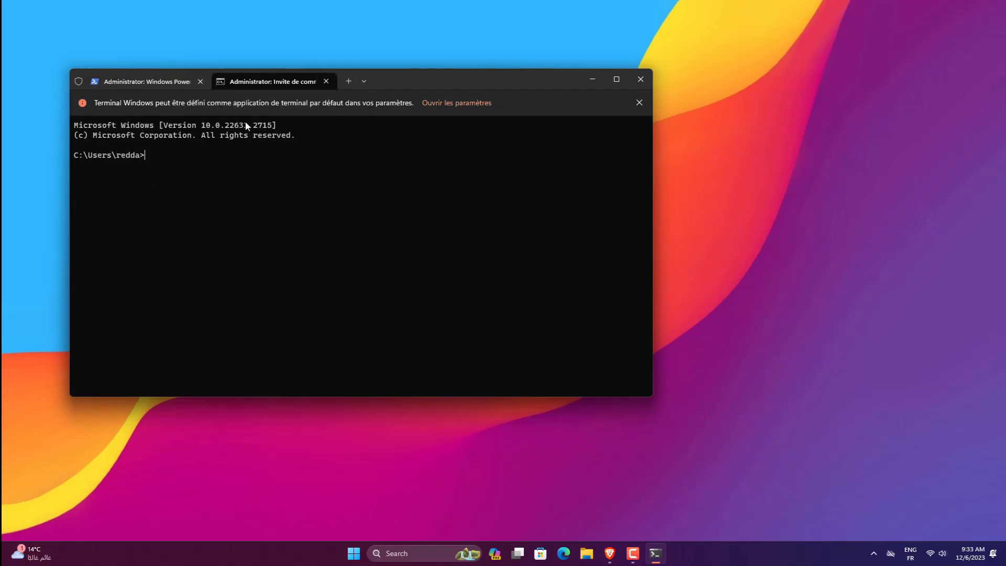
Run netsh int ip reset, then close the terminal window
{"action": "type", "text": "netsh int ip reset"}
{"action": "key", "text": "Return"}
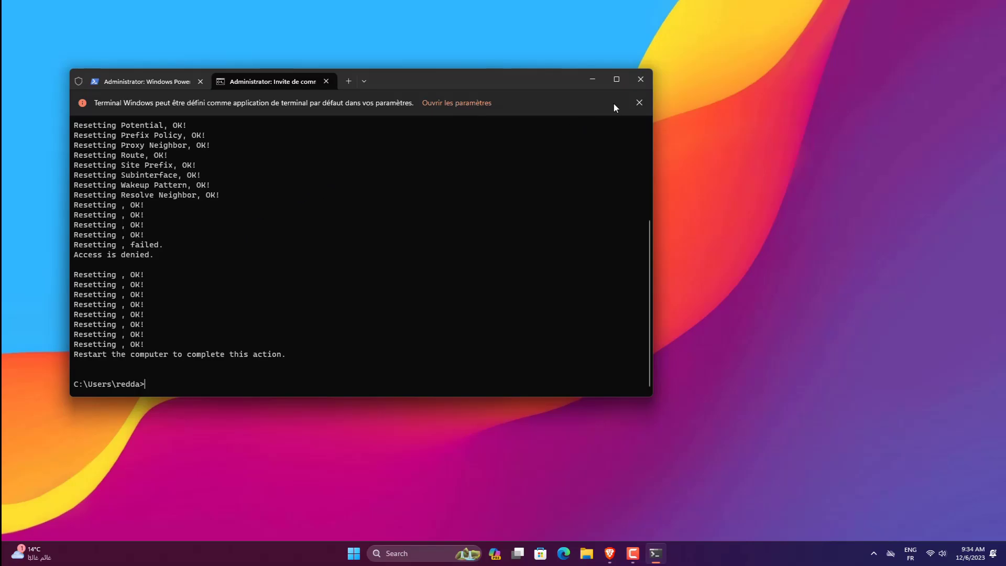
{"action": "left_click", "coordinate": [633, 77]}
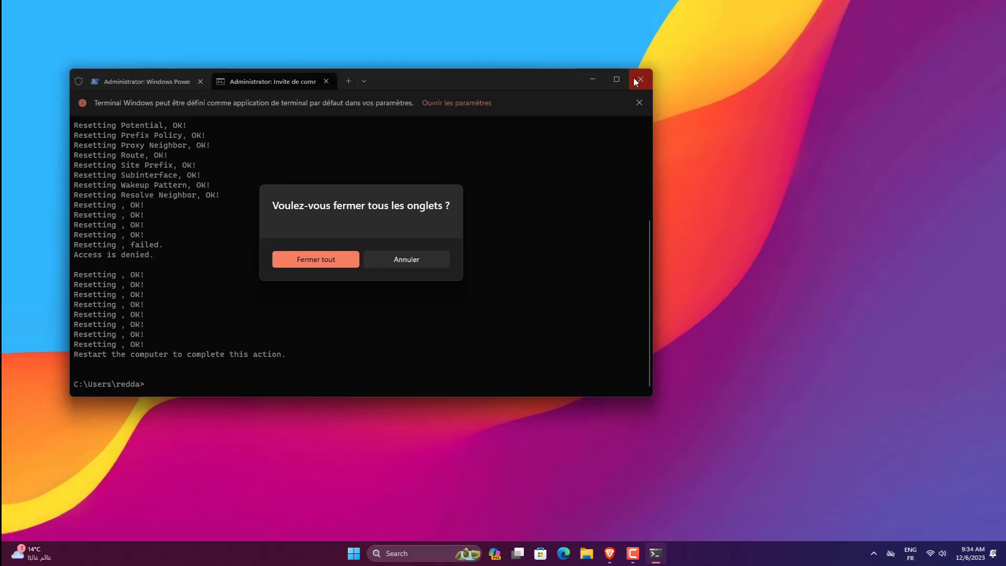
Close all terminal tabs, then clear Chrome's all-time cookies and cached files, keeping browsing history
{"action": "left_click", "coordinate": [301, 259]}
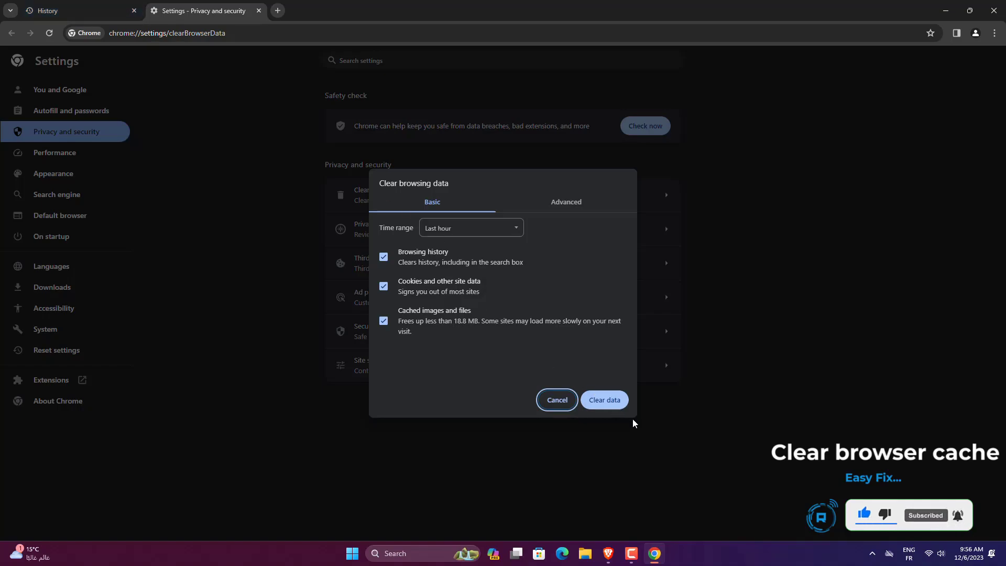
{"action": "left_click", "coordinate": [469, 229]}
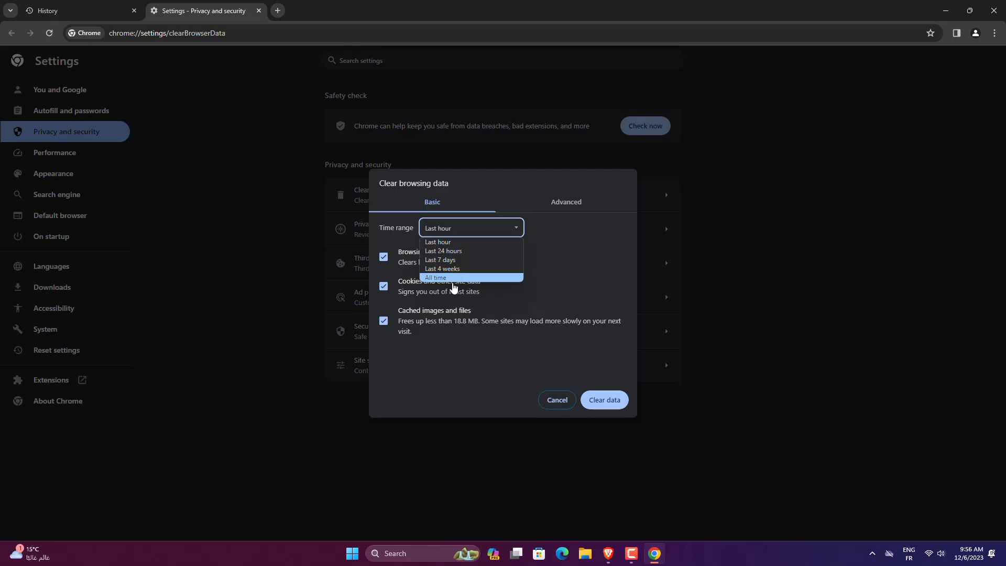
{"action": "left_click", "coordinate": [474, 278]}
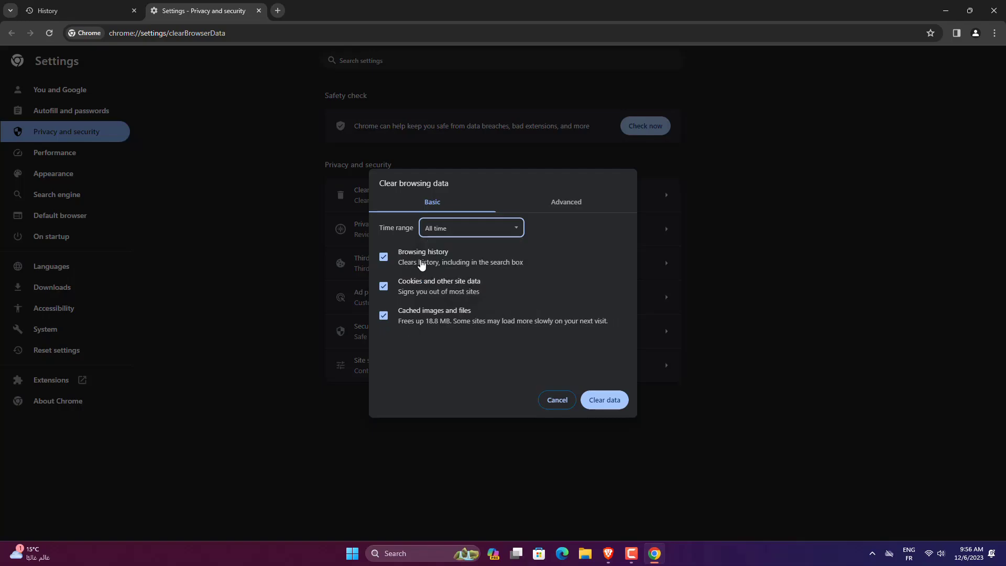
{"action": "left_click", "coordinate": [386, 259]}
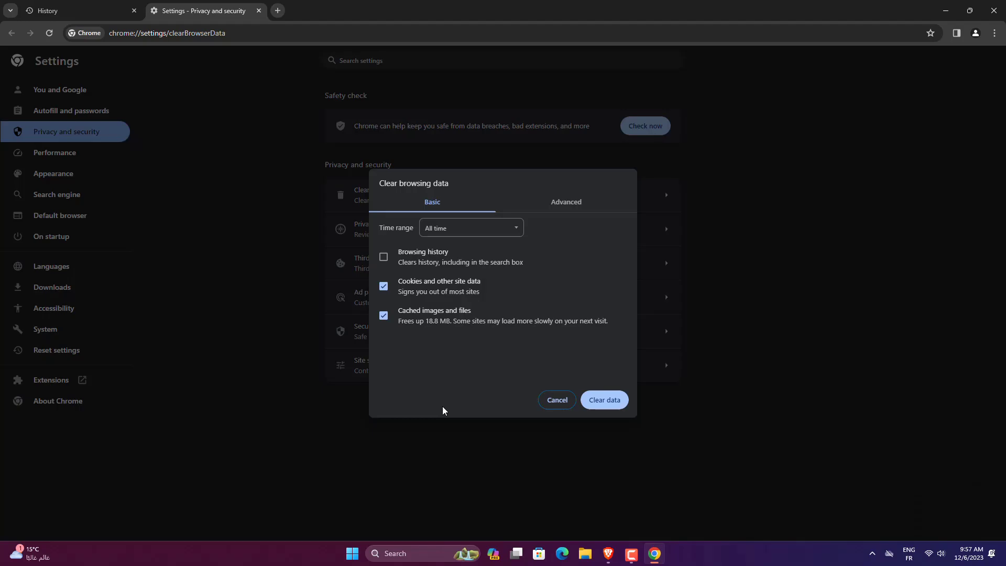
{"action": "left_click", "coordinate": [593, 408]}
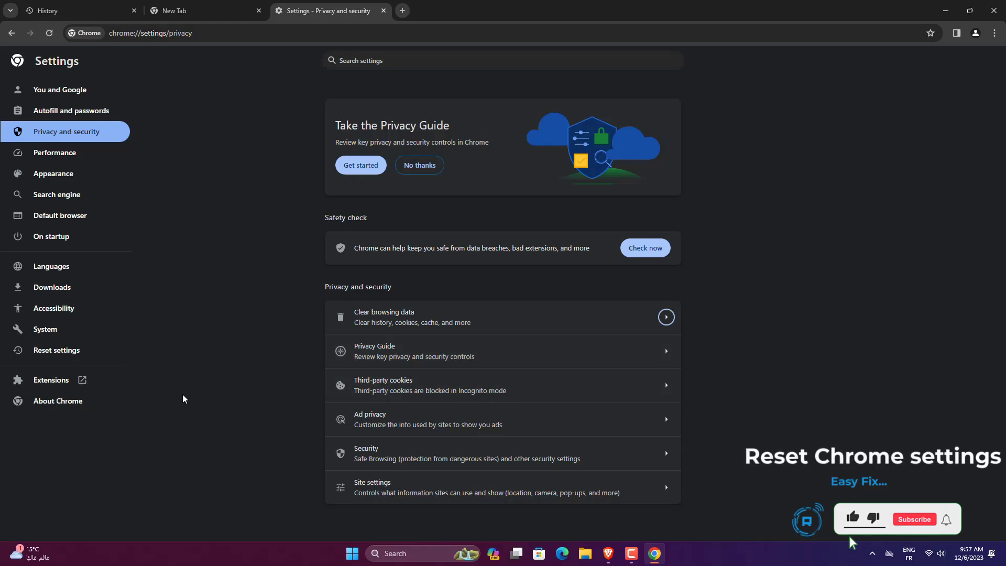
Bring up Chrome's 'Restore settings to their original defaults' prompt and cancel it
{"action": "left_click", "coordinate": [109, 361]}
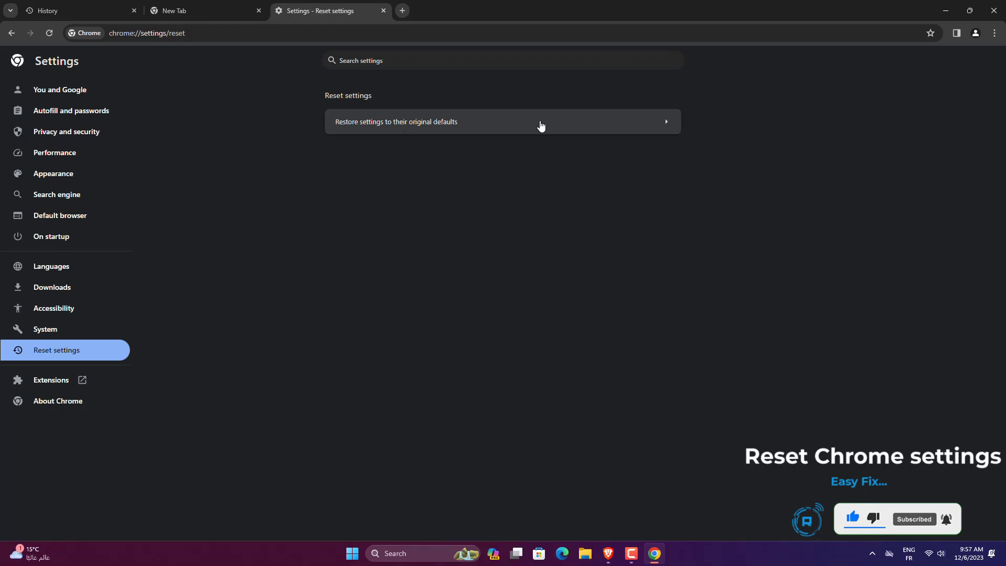
{"action": "left_click", "coordinate": [540, 125]}
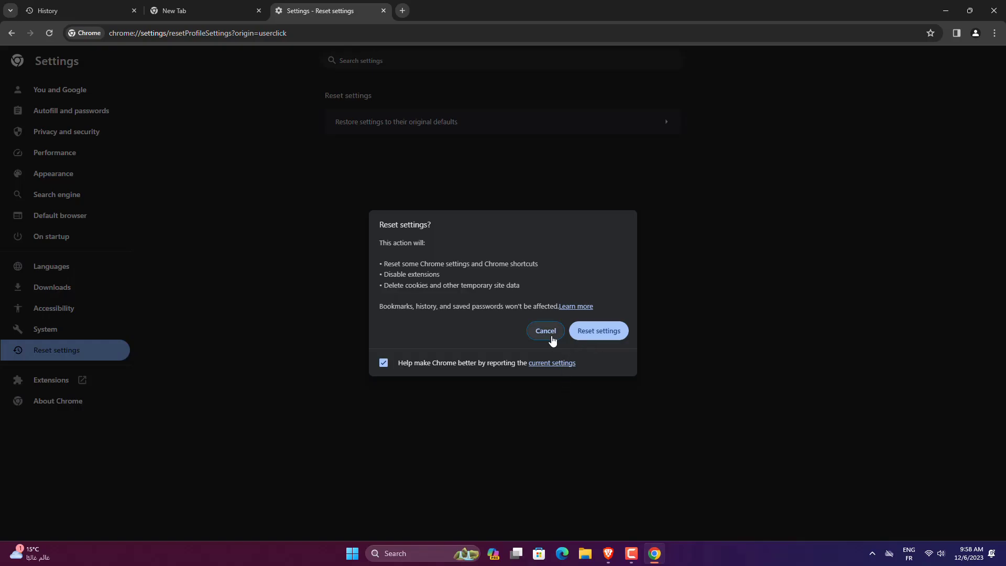
{"action": "left_click", "coordinate": [552, 339]}
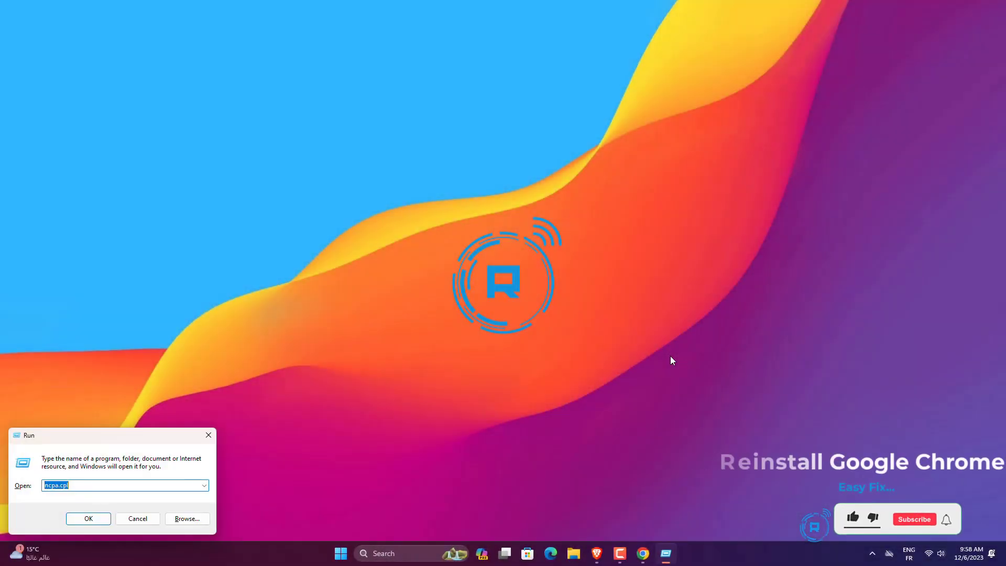
Open appwiz.cpl, try uninstalling Google Chrome, and acknowledge the close-Chrome-first warning
{"action": "type", "text": "appwiz.cpl"}
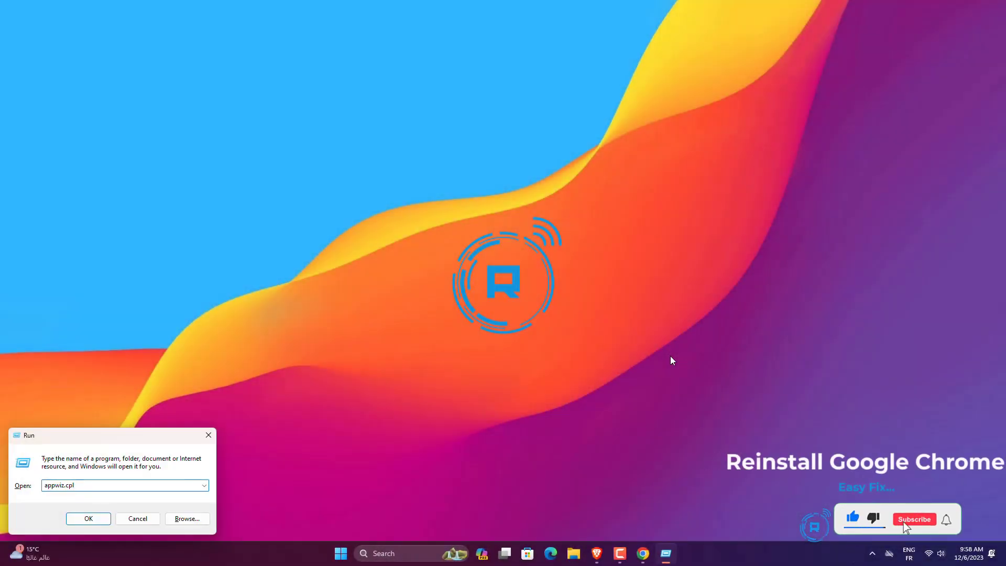
{"action": "key", "text": "Return"}
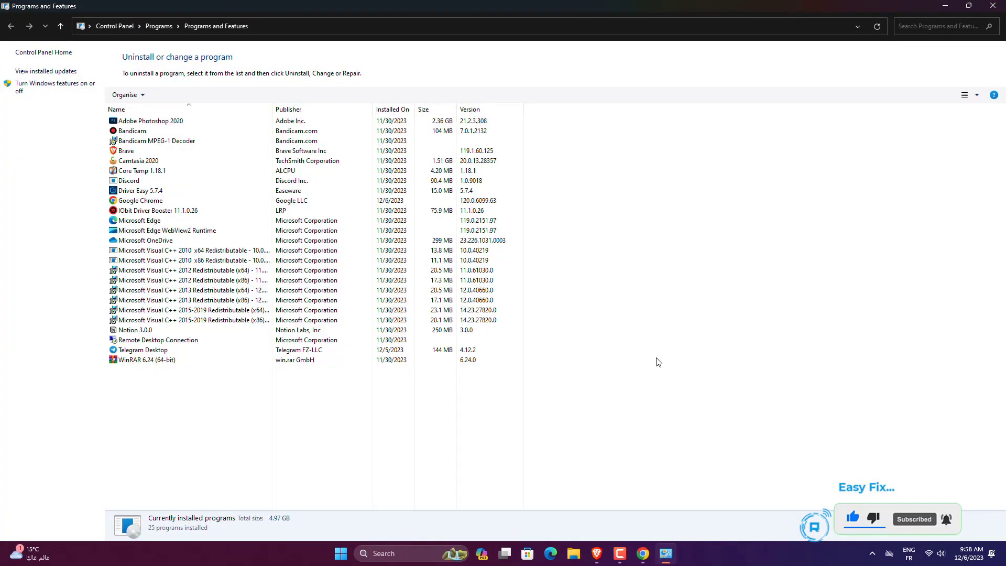
{"action": "left_click", "coordinate": [134, 204]}
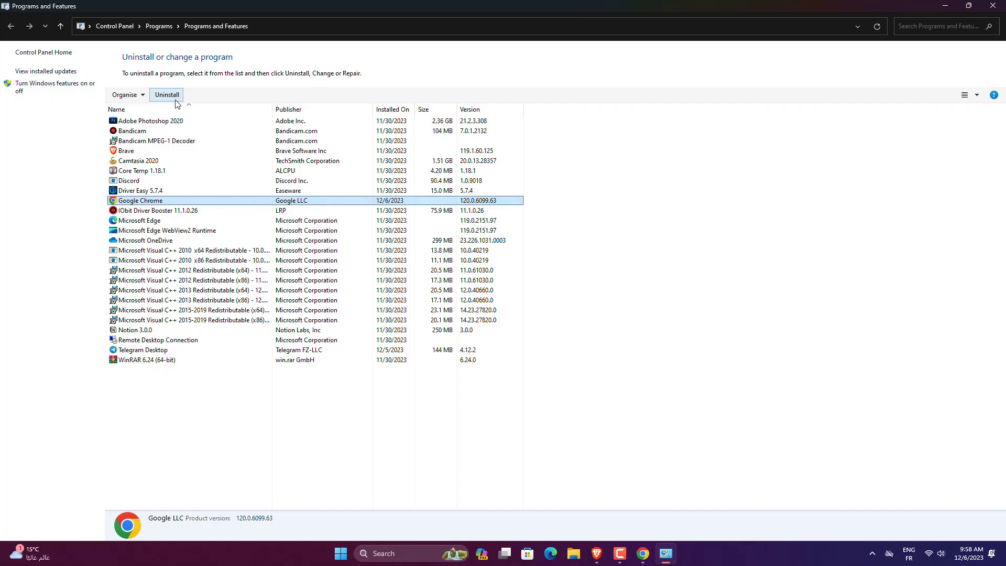
{"action": "left_click", "coordinate": [175, 99]}
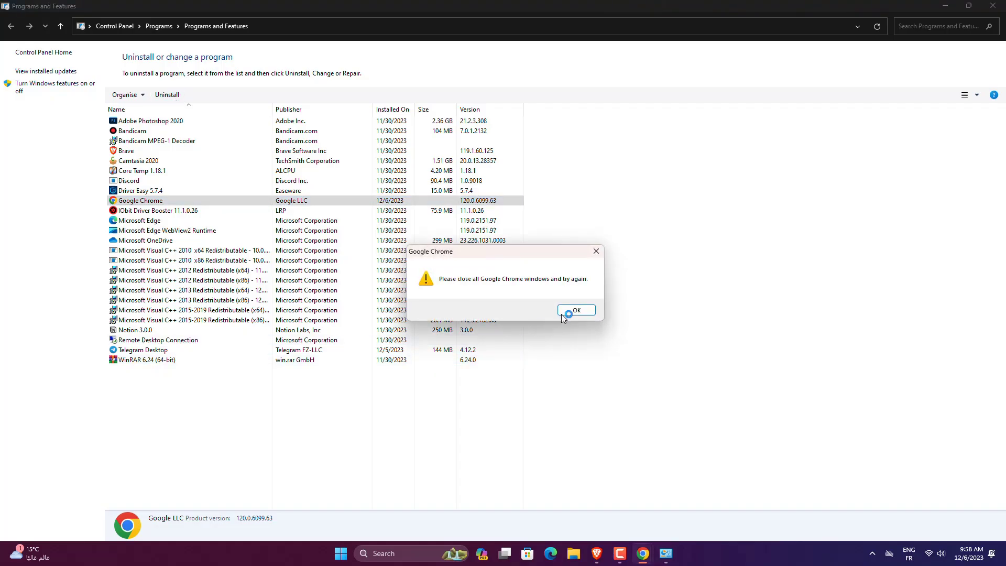
{"action": "left_click", "coordinate": [576, 310]}
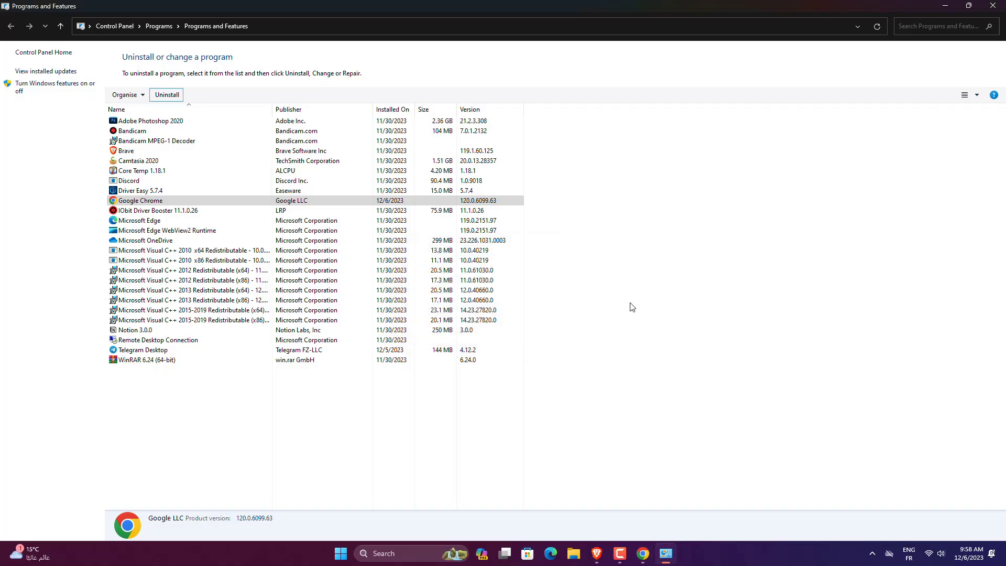